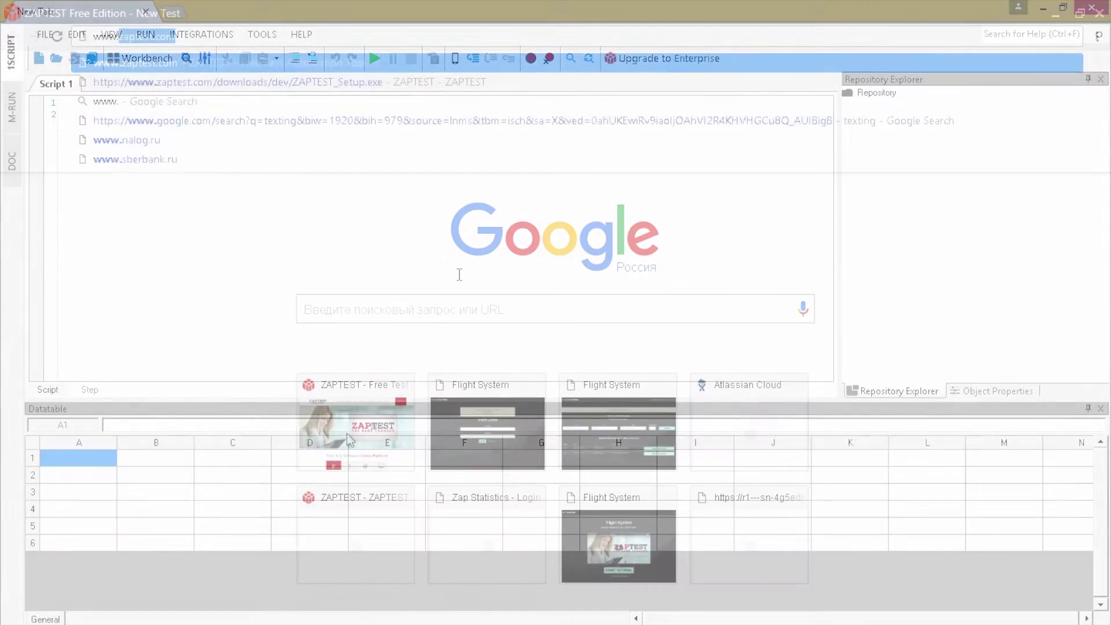
text(.com/itunes/)
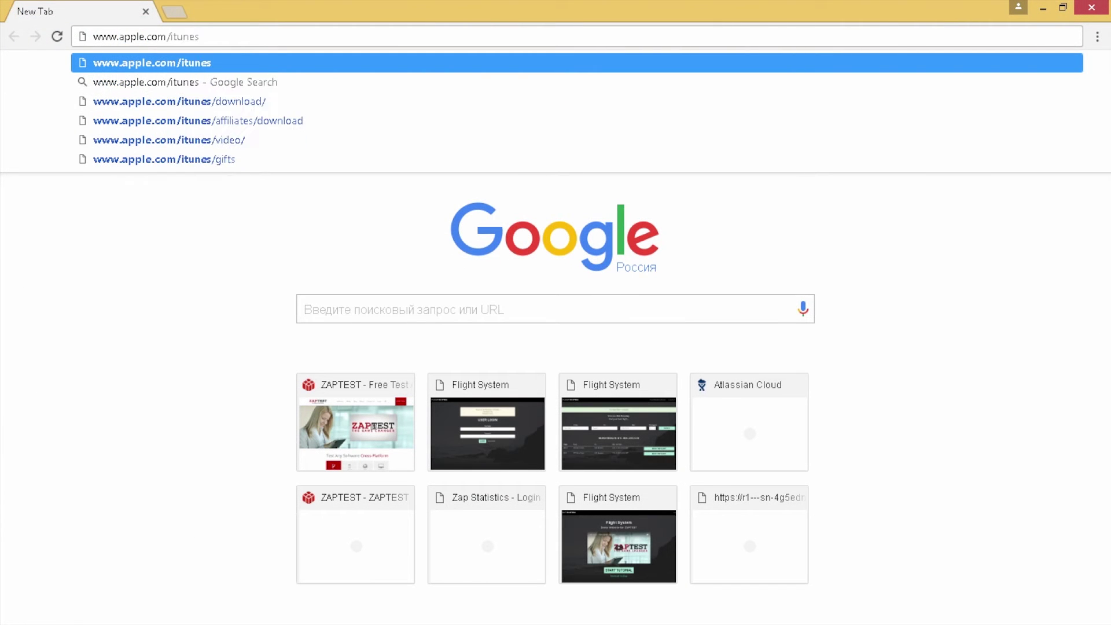
key(Return)
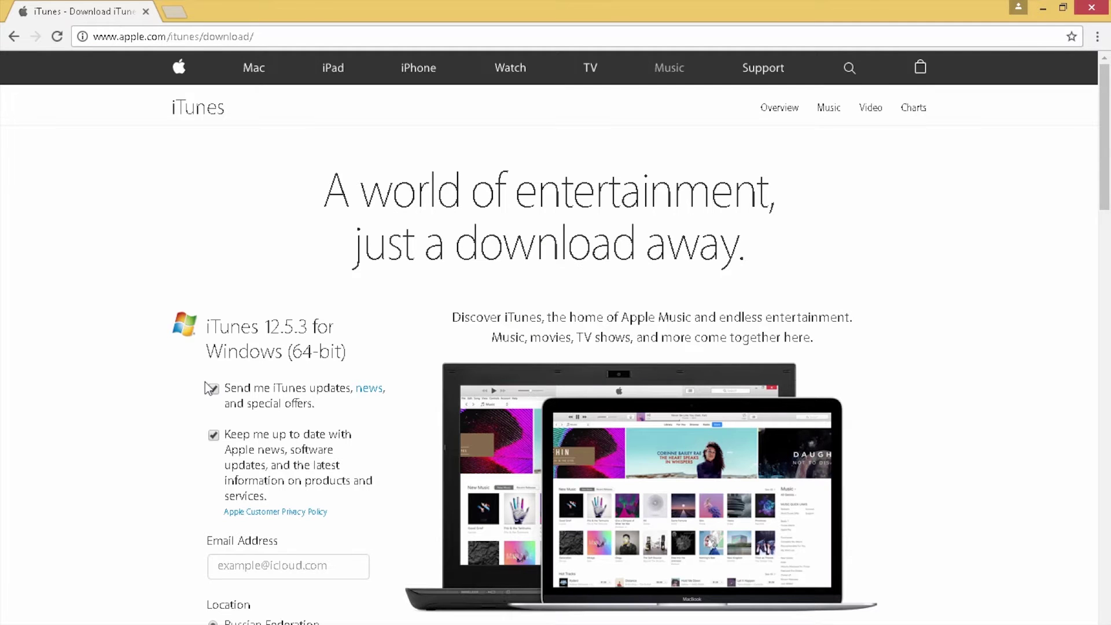
scroll(178, 432, down, 3)
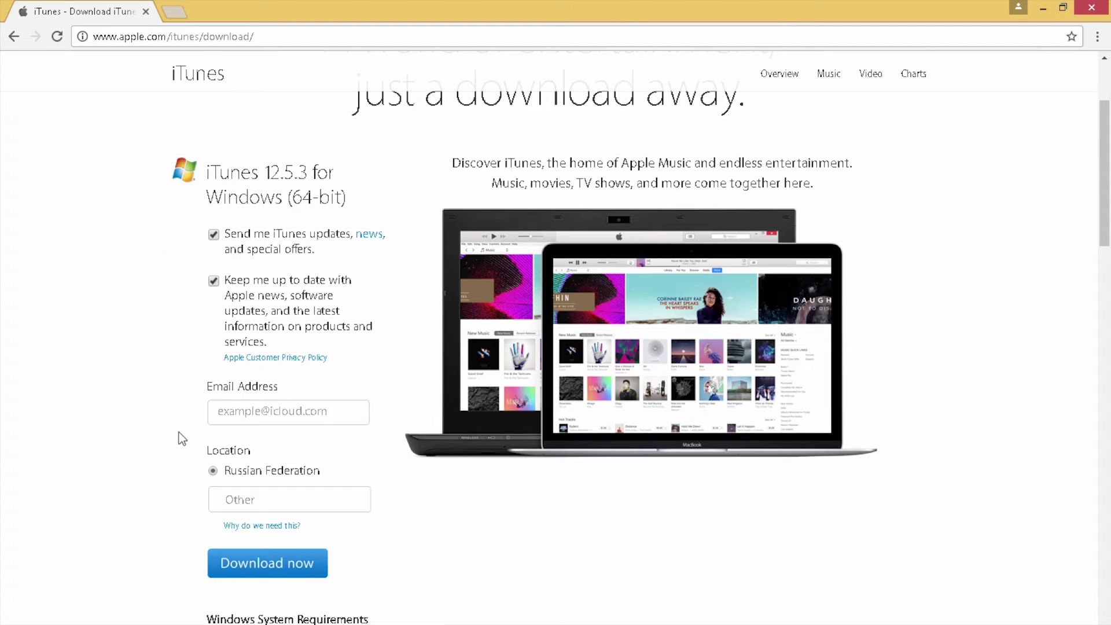
scroll(199, 469, down, 4)
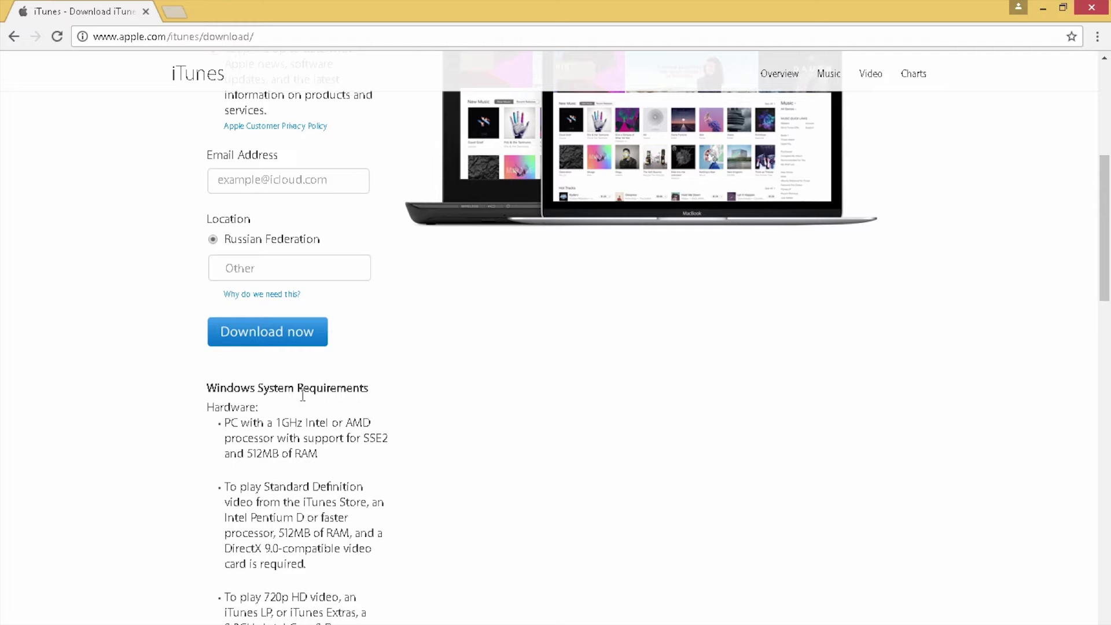
click(318, 349)
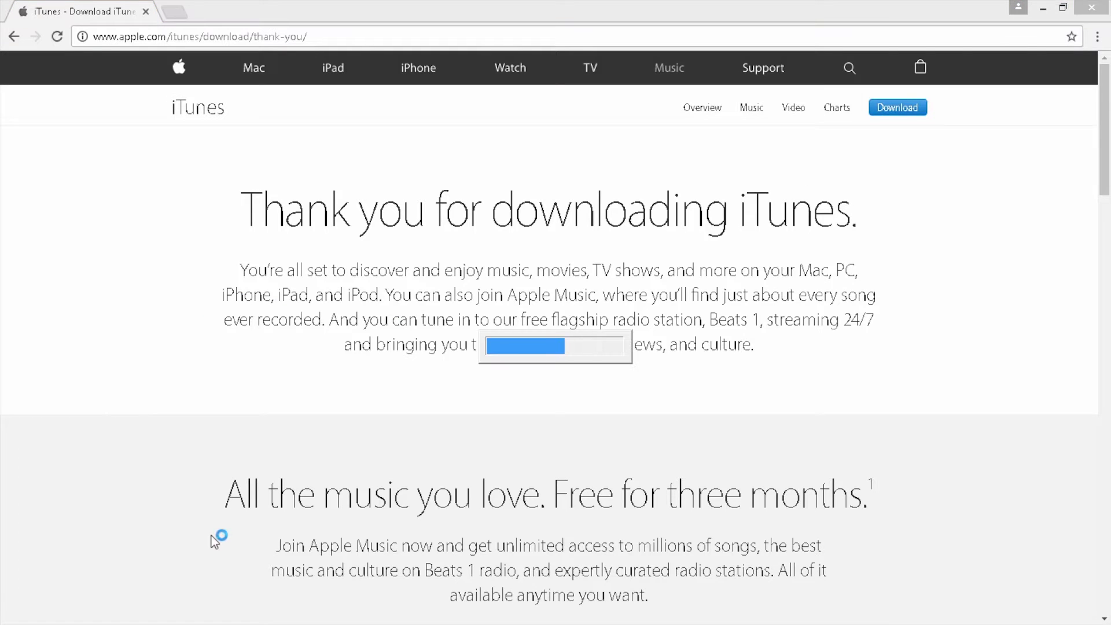
Install iTunes with the default installation options and finish the installer without opening iTunes
click(634, 454)
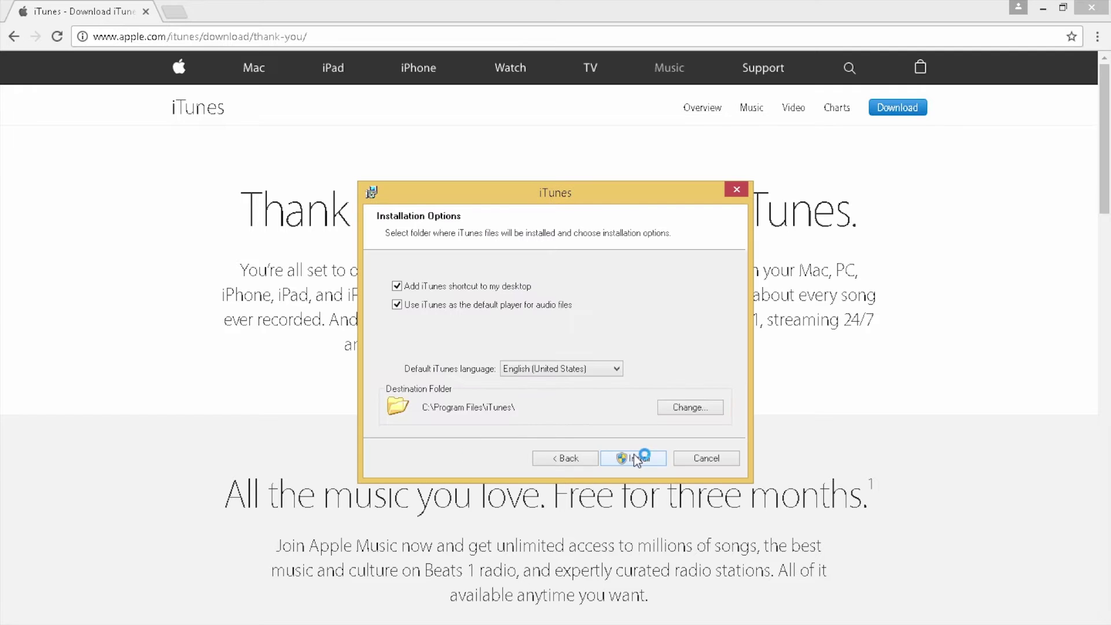
click(634, 454)
click(623, 371)
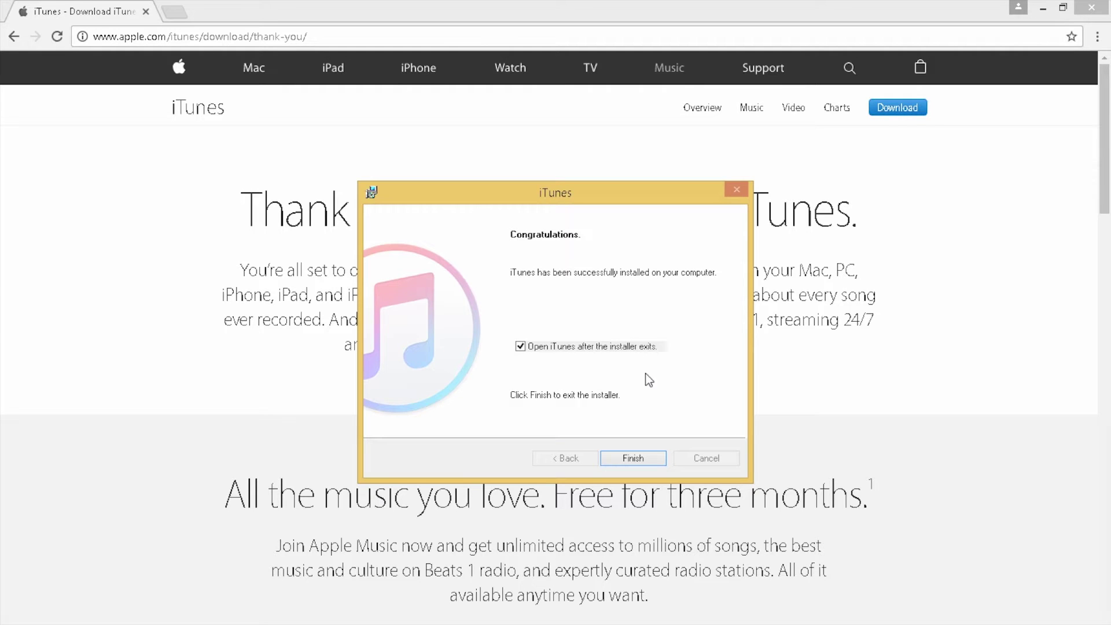
click(610, 345)
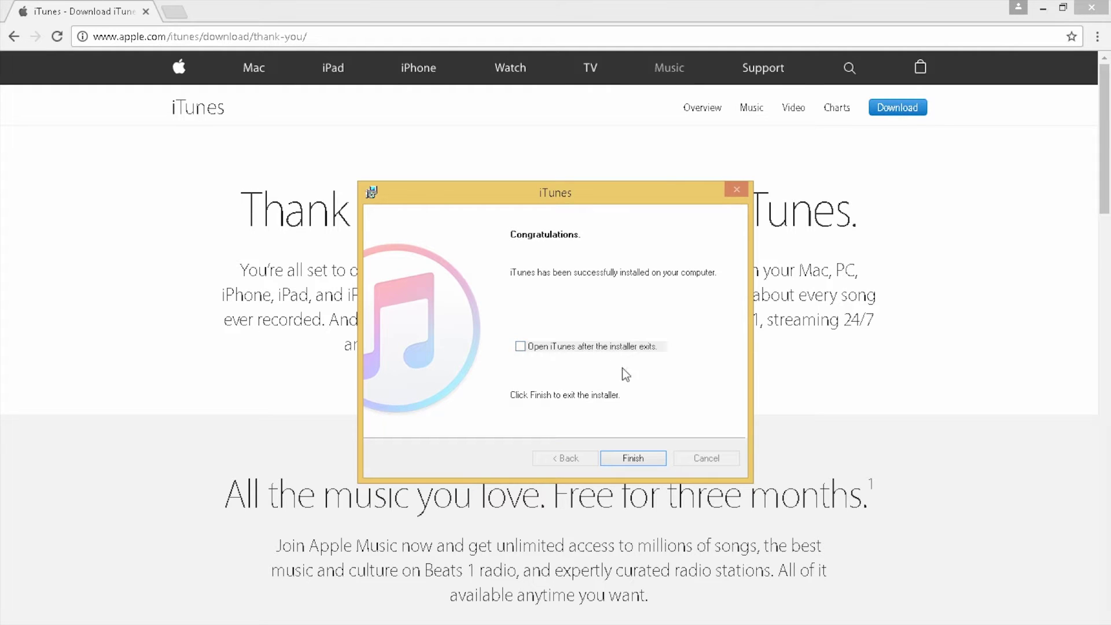
click(656, 454)
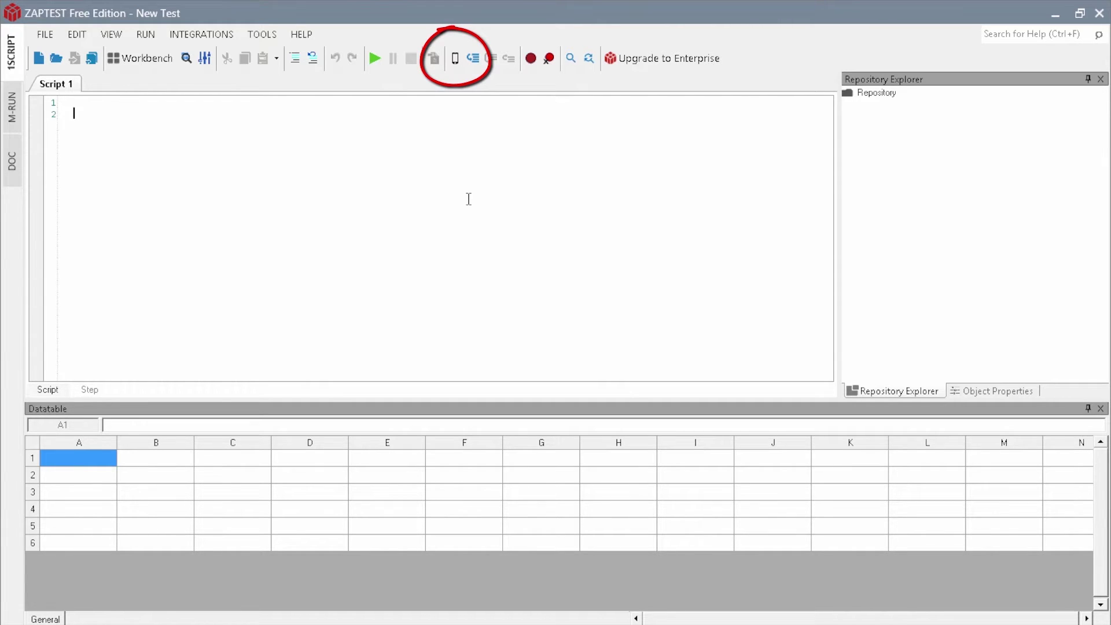
Switch to ZAPTEST, bring up the Device Manager and open the local iPhone running iOS 10.1.1
click(455, 59)
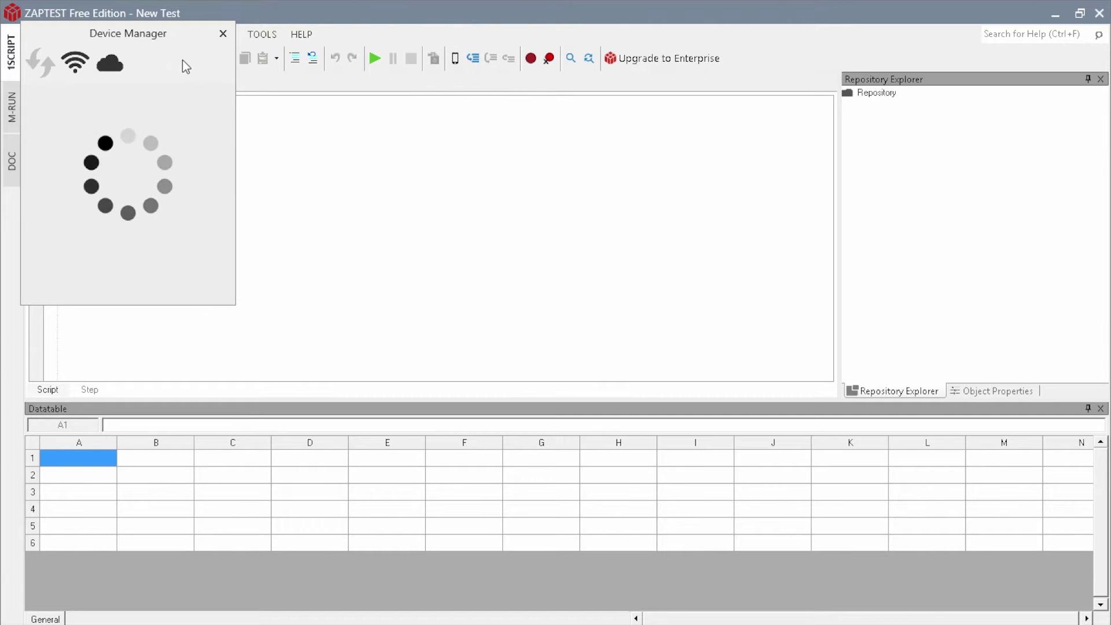
drag(182, 61, 277, 117)
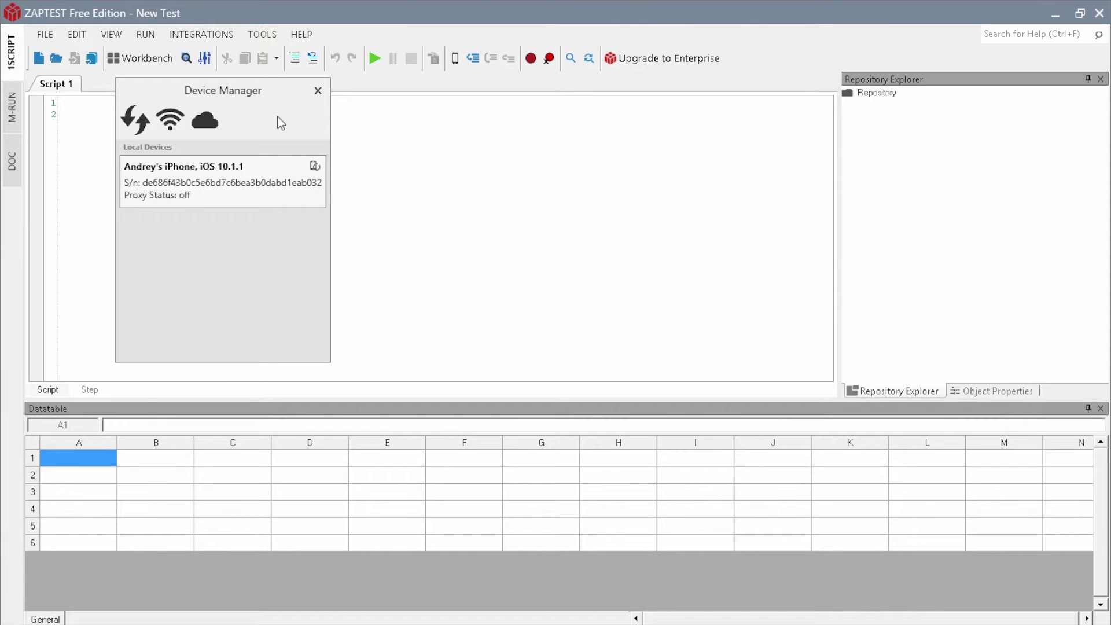
click(284, 199)
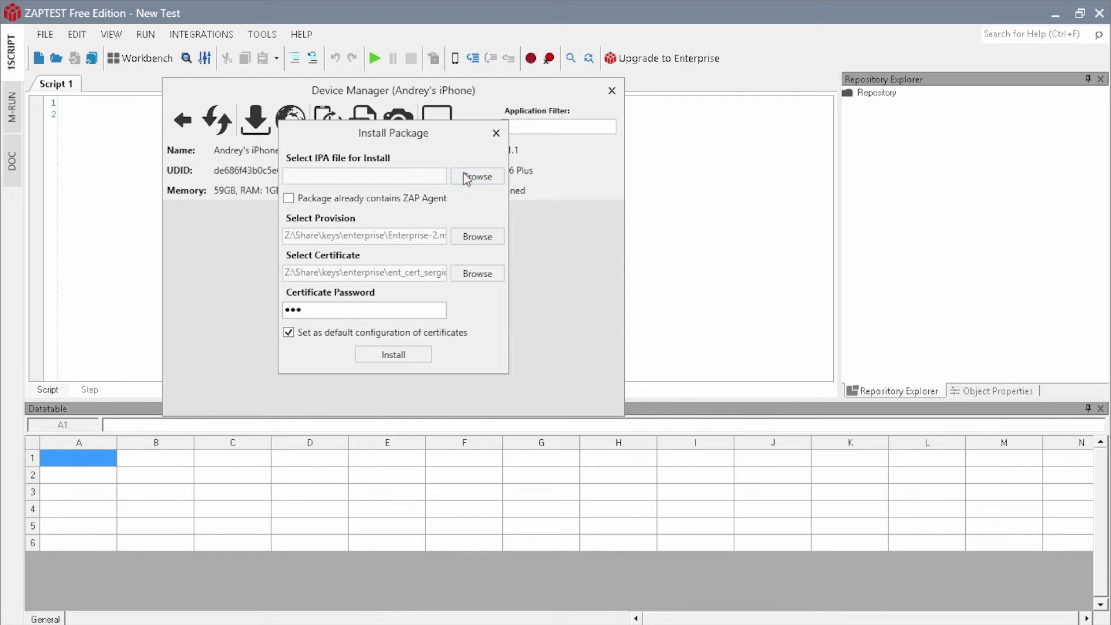
Install Firefox.ipa from D:\test on the iPhone using Enterprise.mobileprovision, the Enterprise.p12 certificate and the certificate password
click(493, 175)
click(438, 231)
double_click(438, 230)
click(470, 234)
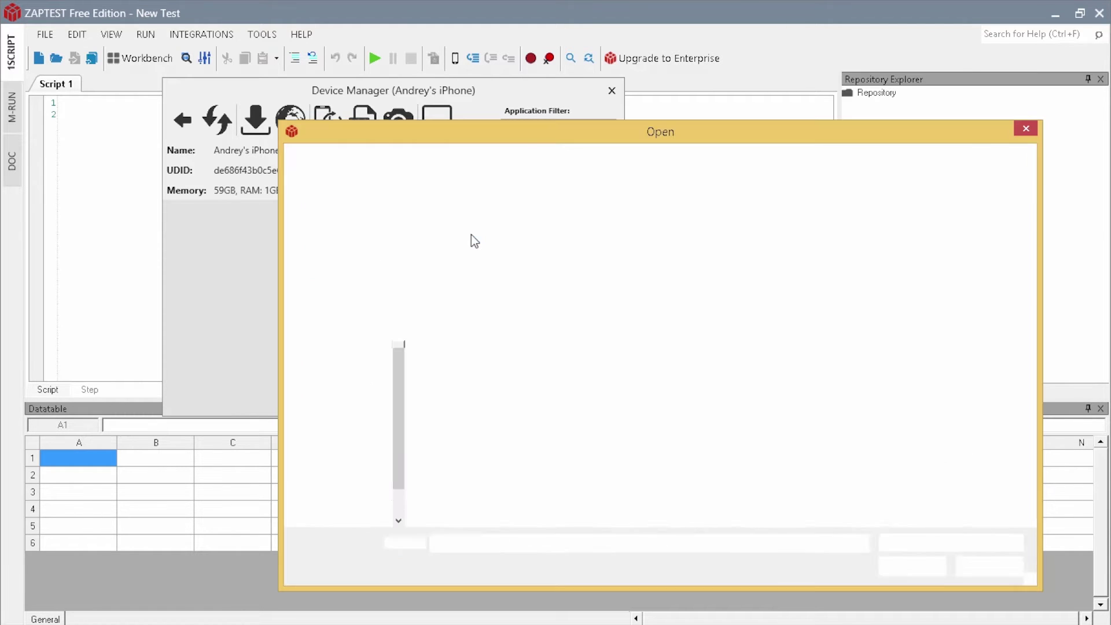
double_click(457, 228)
click(470, 273)
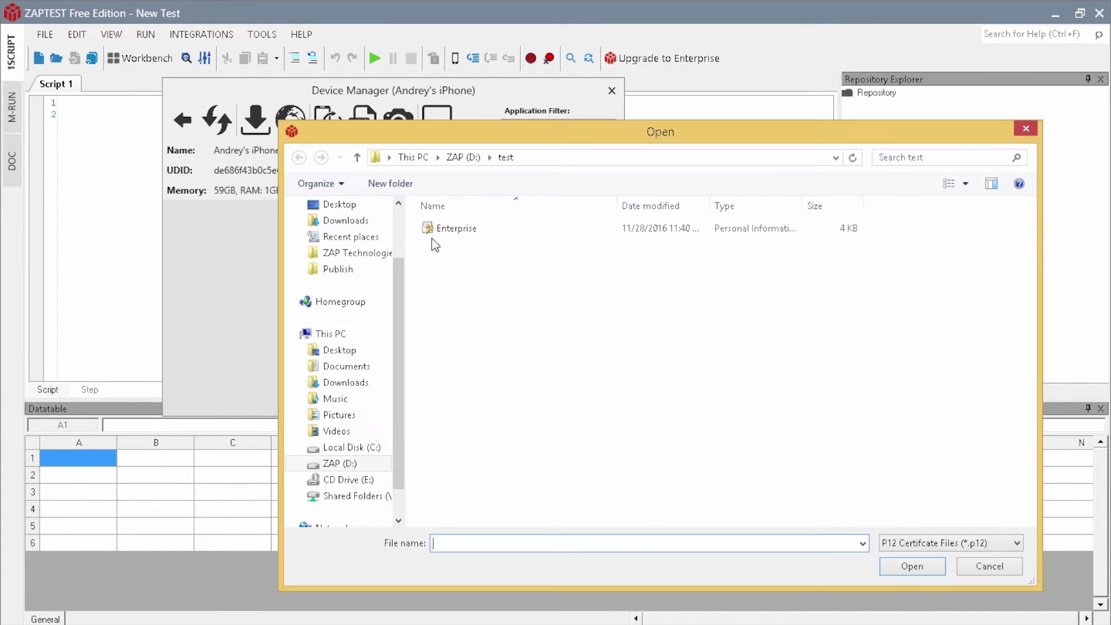
double_click(432, 230)
drag(312, 310, 273, 310)
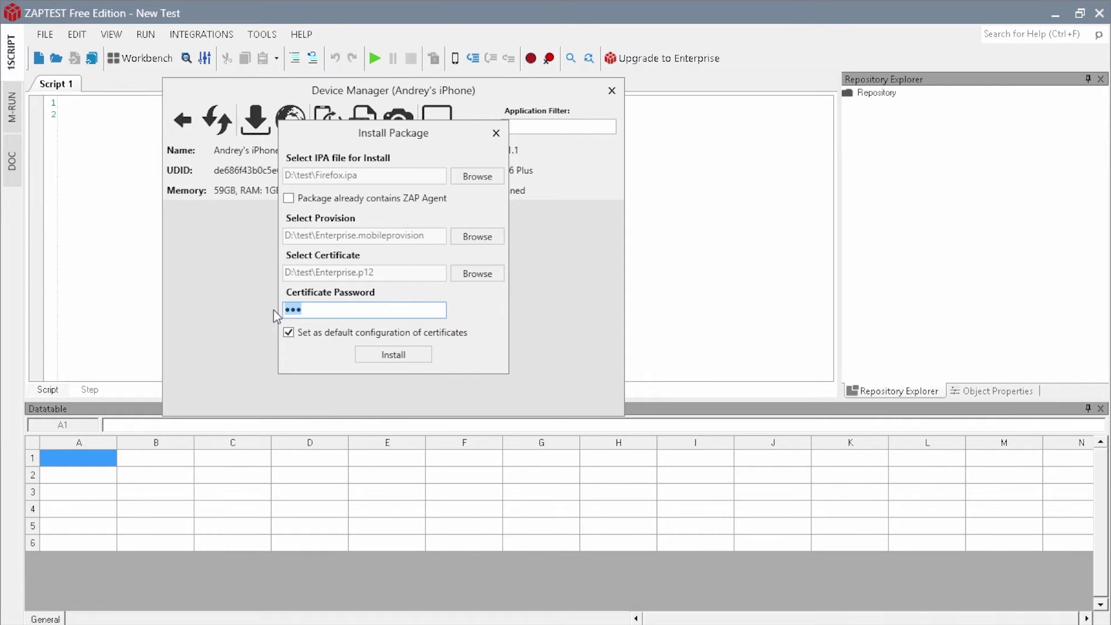
click(389, 354)
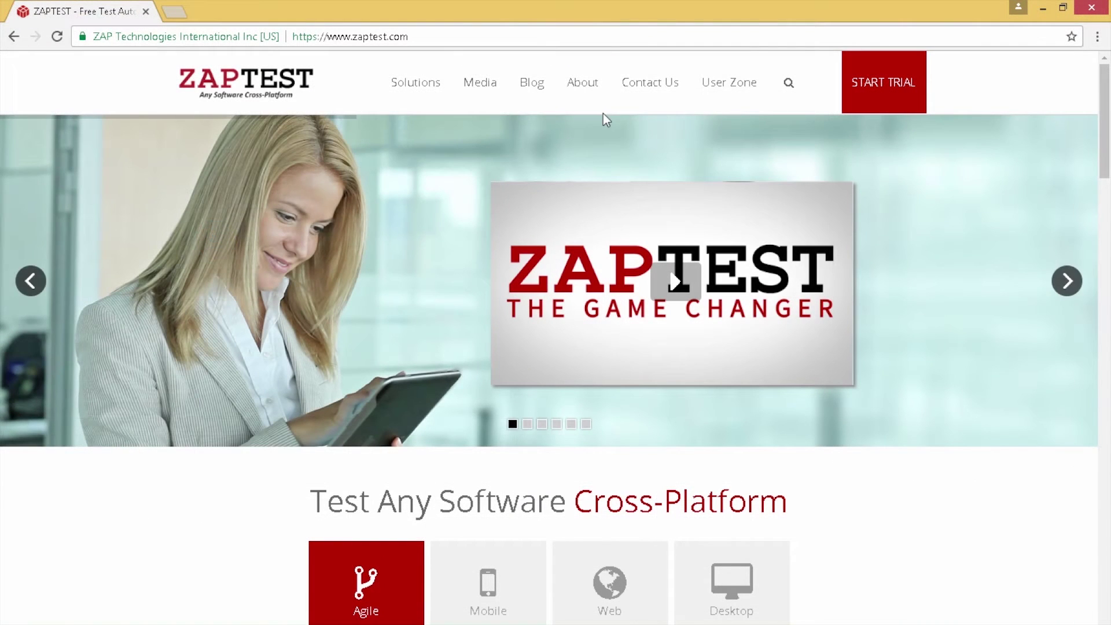
Switch to the browser and open the Downloads page in the ZAPTEST site's User Zone to find ZAP Browser Enterprise
mouse_move(723, 89)
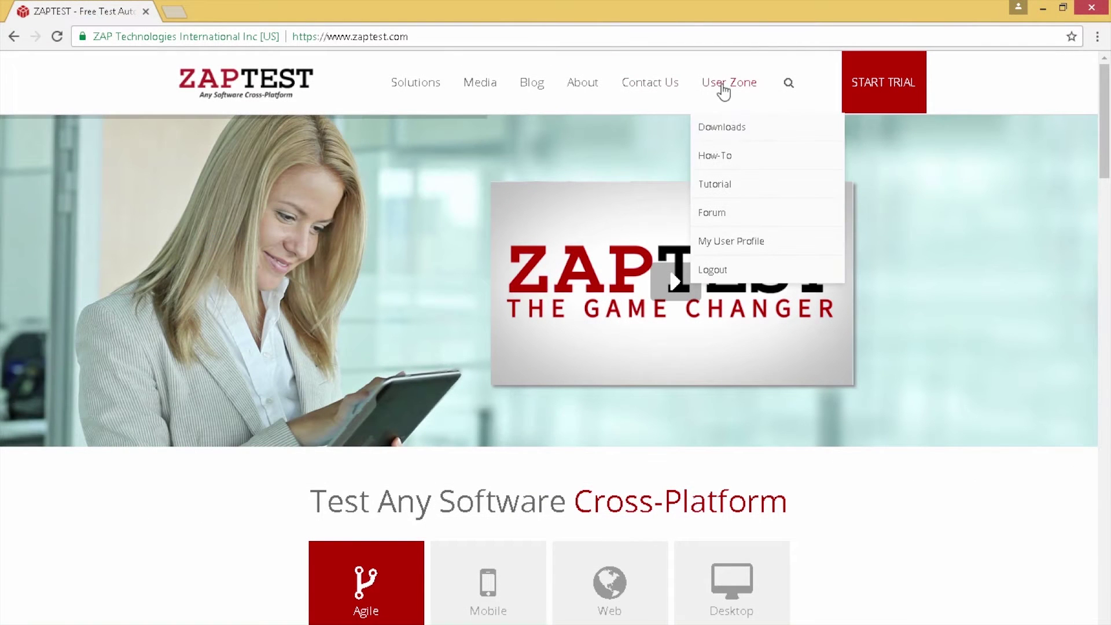
click(754, 136)
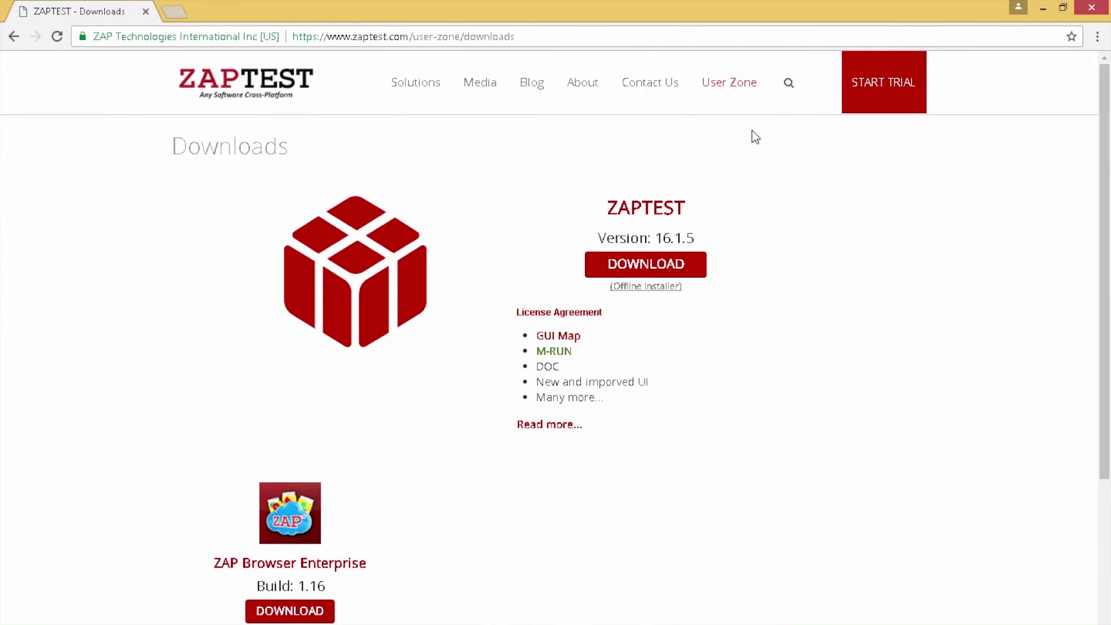
scroll(496, 235, down, 4)
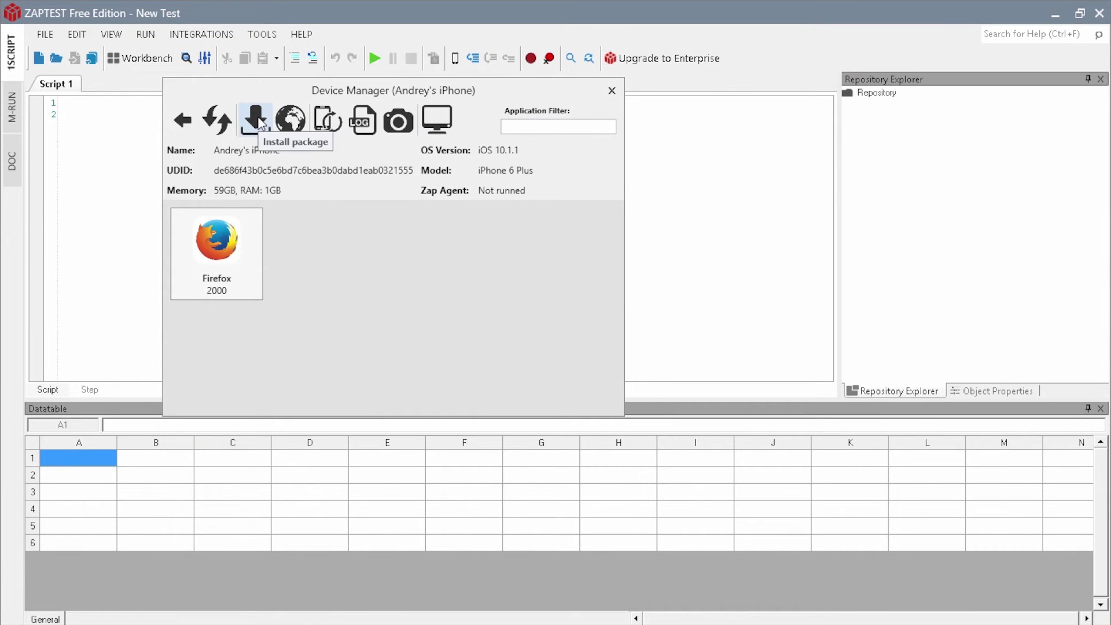
In ZAPTEST, install the ZAPBrowser IPA from the Downloads folder on the iPhone, marking the package as already containing ZAP Agent
click(255, 120)
click(471, 175)
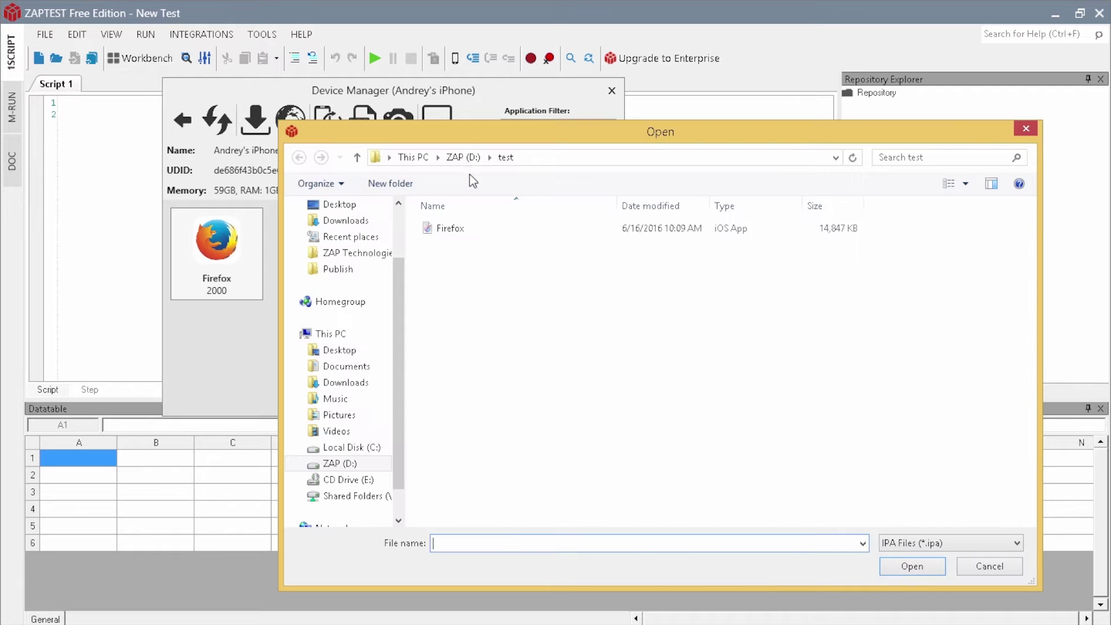
click(346, 221)
double_click(446, 228)
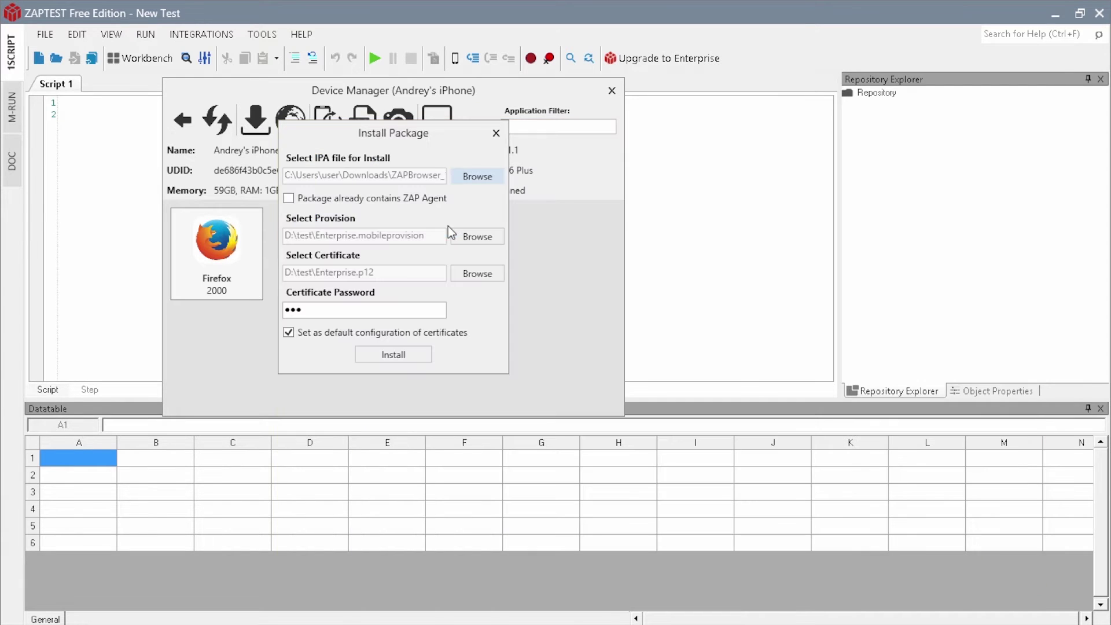
click(395, 197)
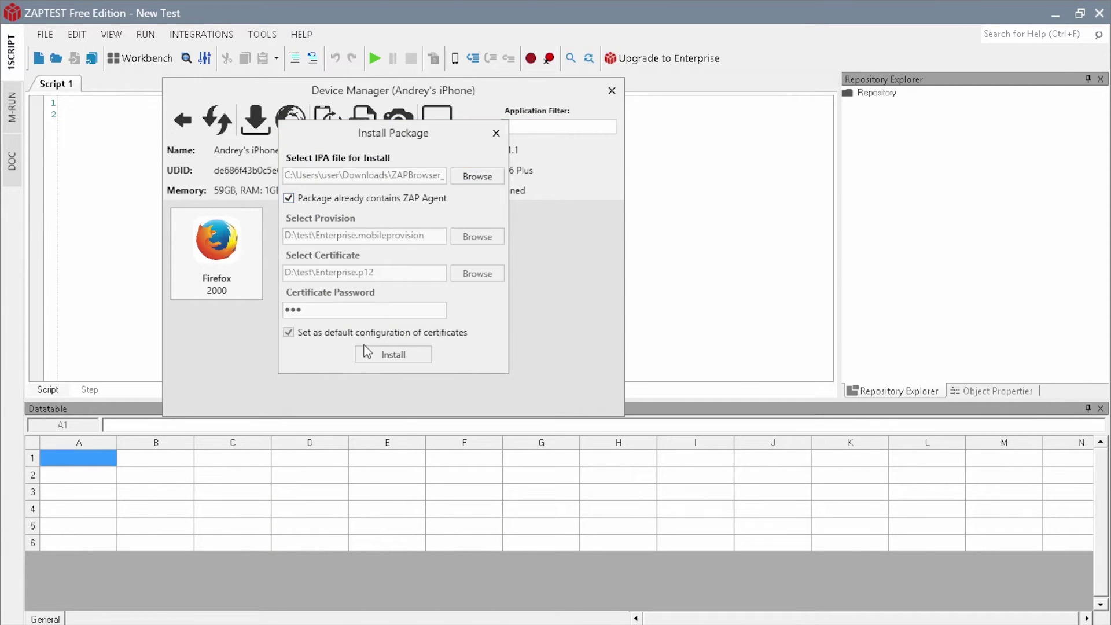
click(426, 355)
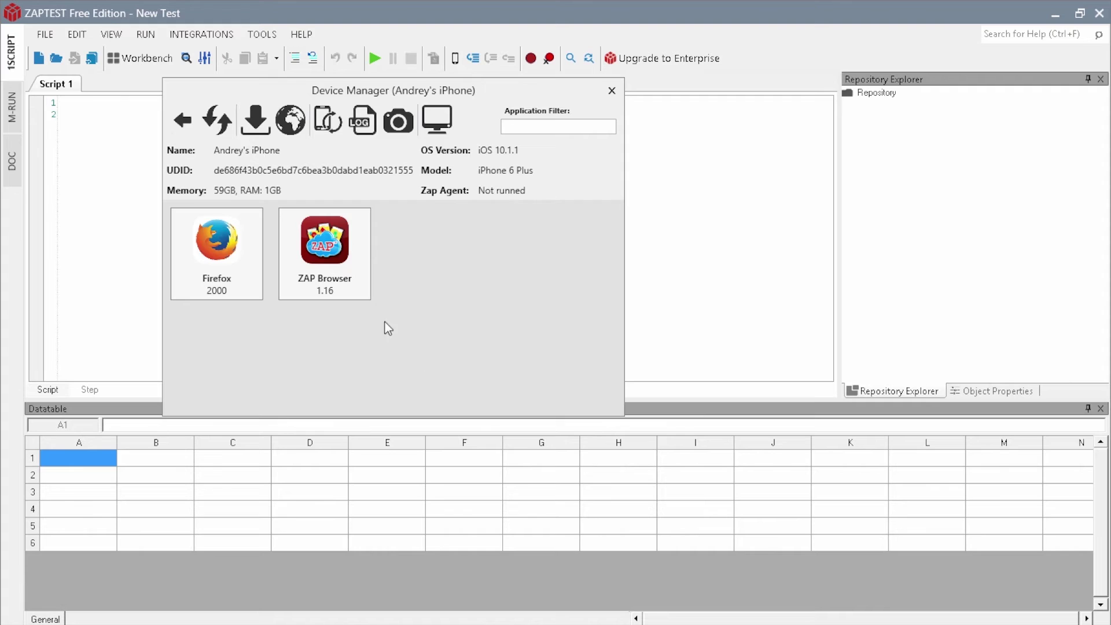
Launch ZAP Browser on the iPhone and load zaptest.com in it
click(346, 258)
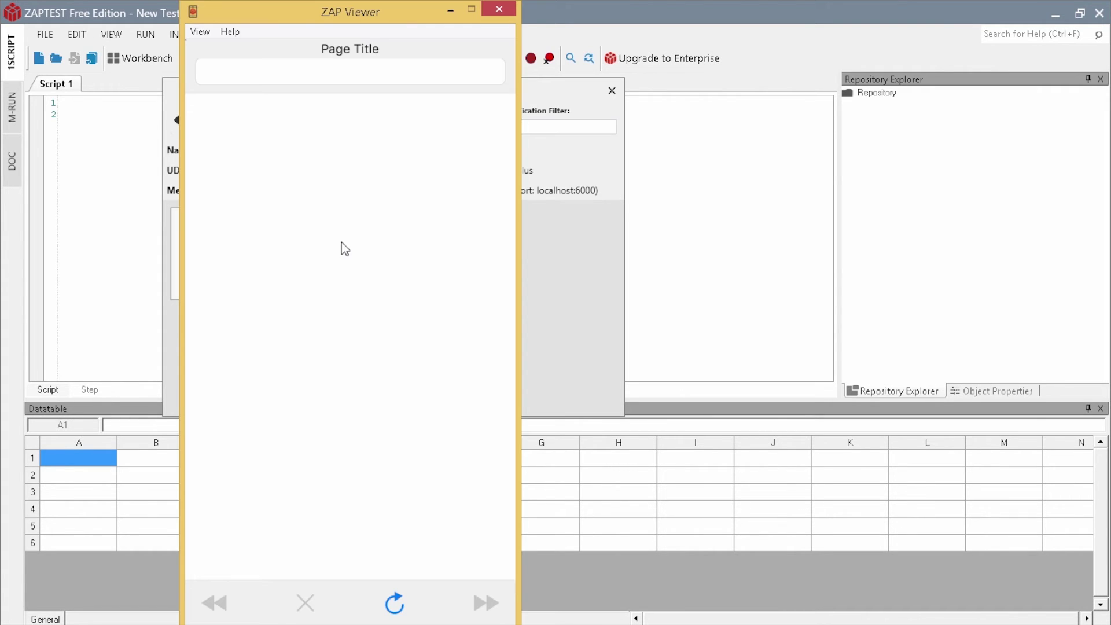
click(377, 77)
text(zaptest)
text(.com)
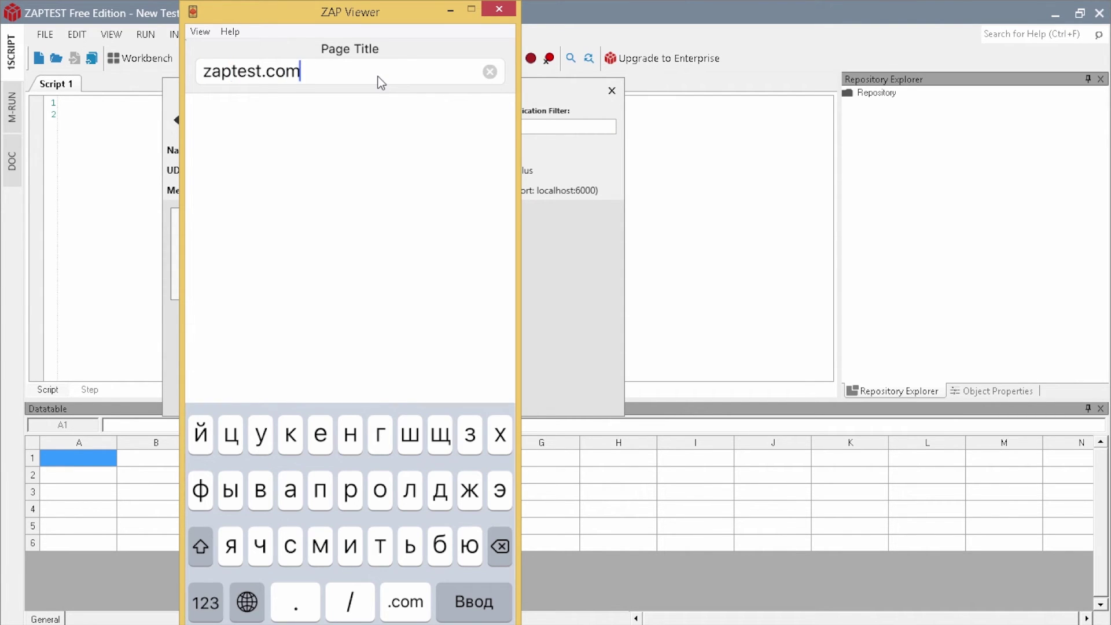
key(Return)
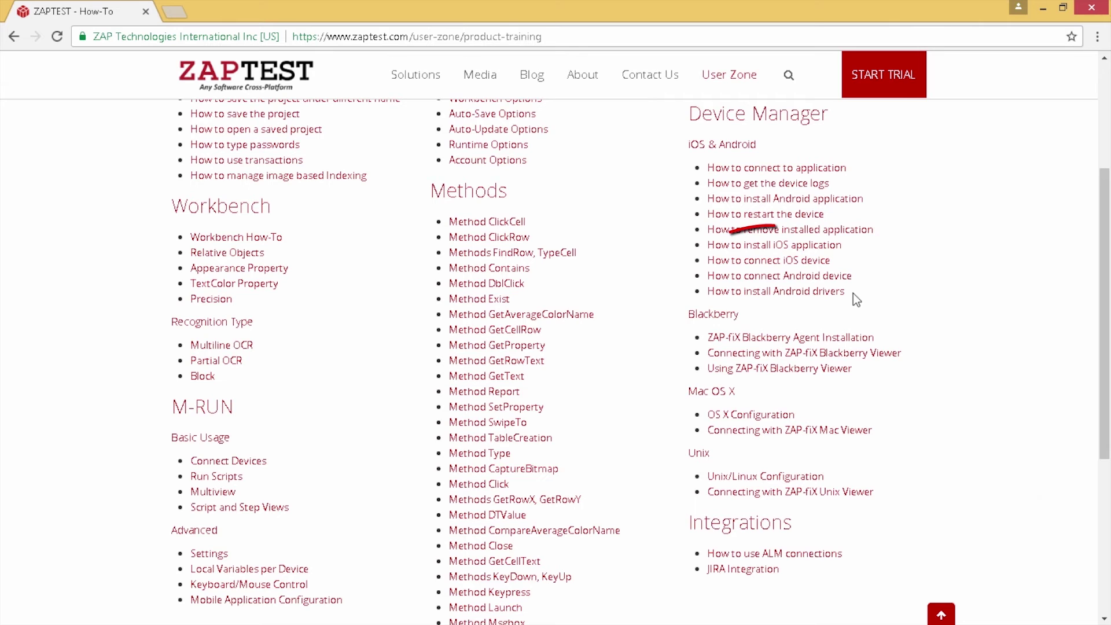
On the ZAPTEST site, examine the how-to topics on Android connection and drivers, and browse the forum's General Discussion category
drag(853, 293, 702, 284)
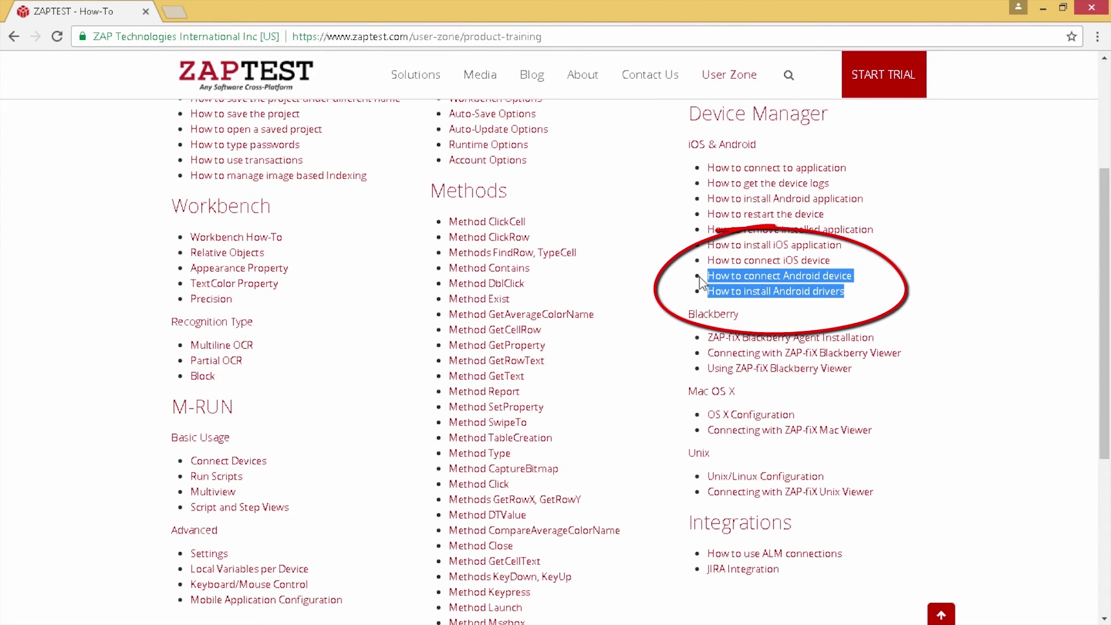
click(929, 296)
mouse_move(744, 75)
mouse_move(735, 152)
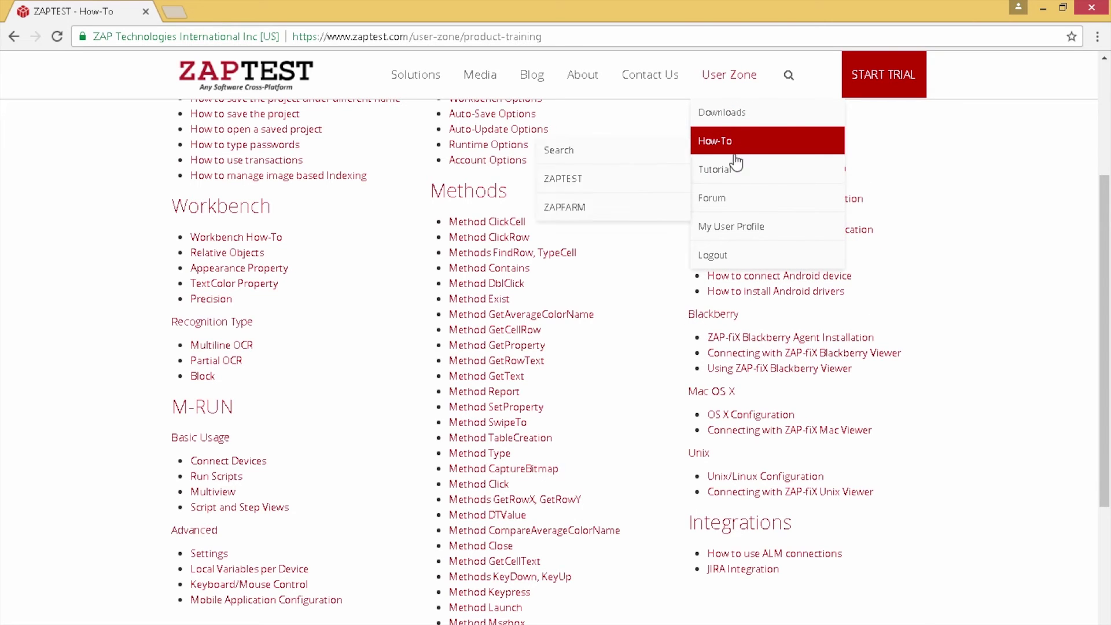
click(724, 194)
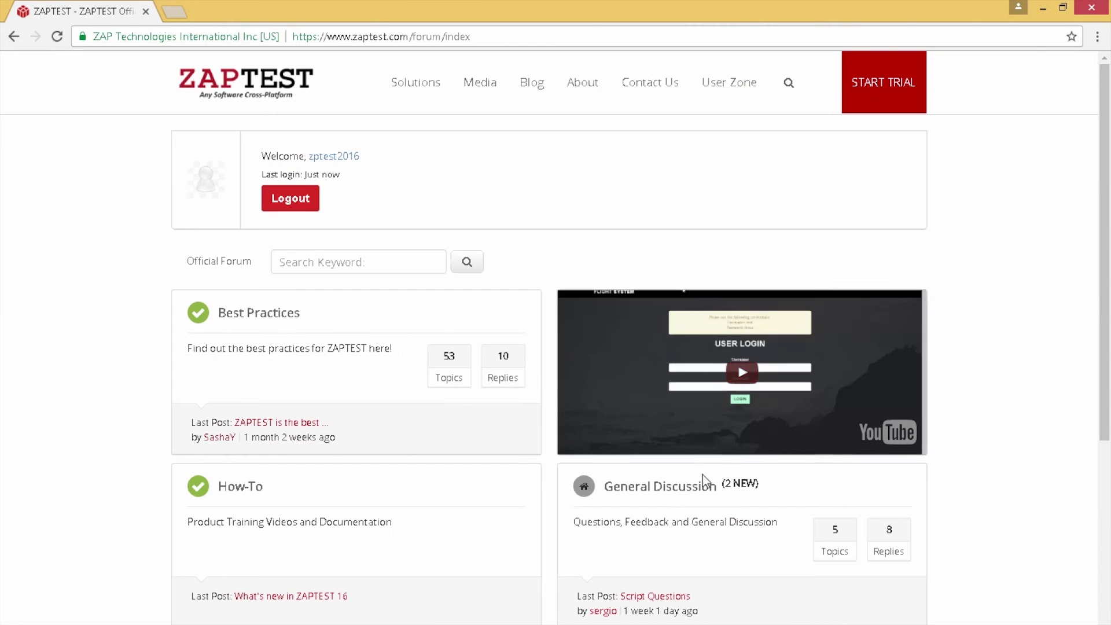
click(695, 493)
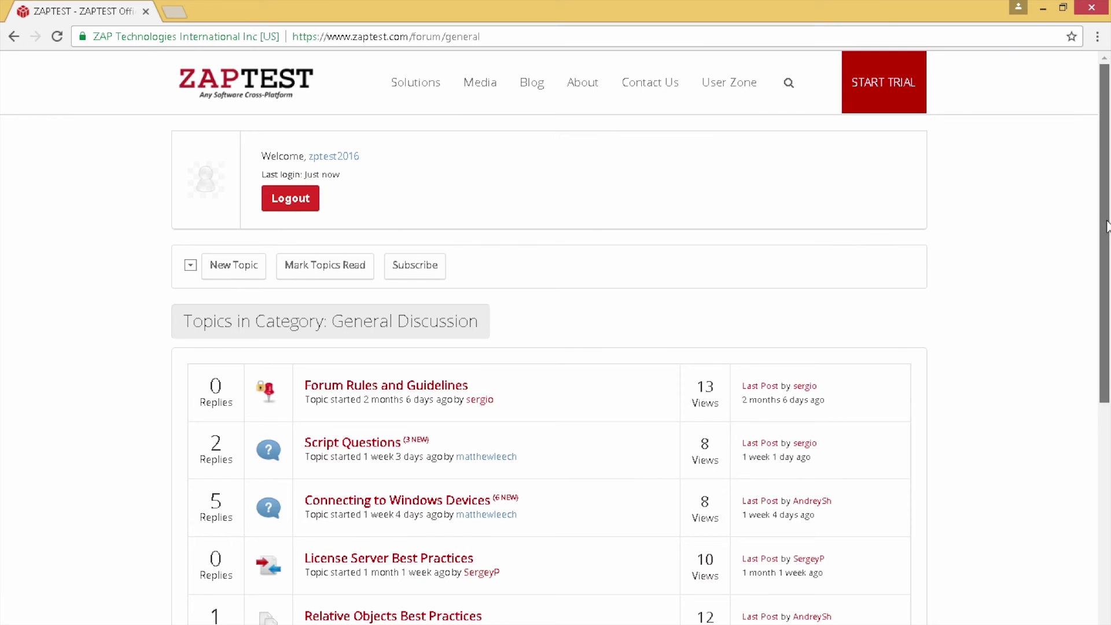
scroll(1106, 225, down, 3)
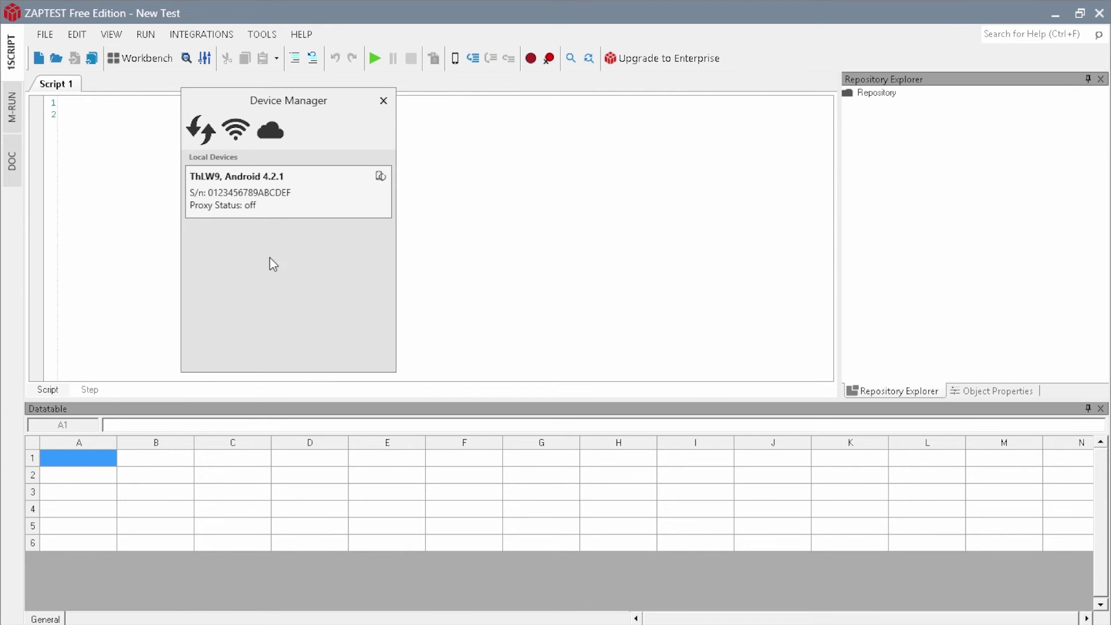
In the ZAPTEST Device Manager, open the ThLW9 Android 4.2.1 device
click(318, 206)
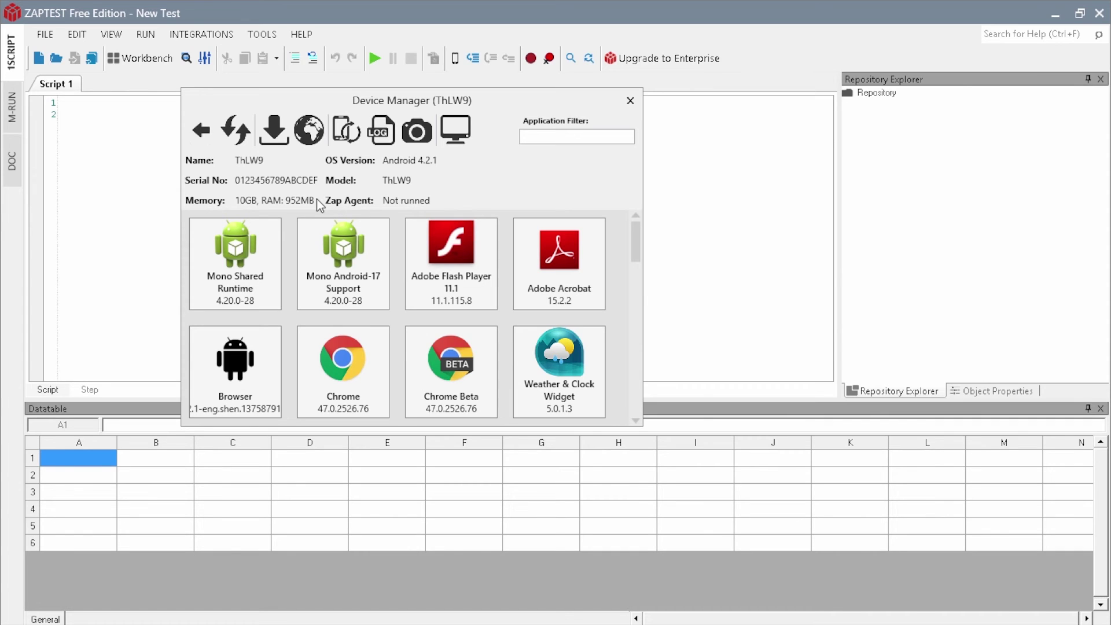
click(279, 137)
drag(323, 100, 541, 238)
key(Escape)
Filter the ThLW9 device's applications by "chro", launch Chrome in ZAP Viewer, and close the viewer
click(528, 135)
text(chro)
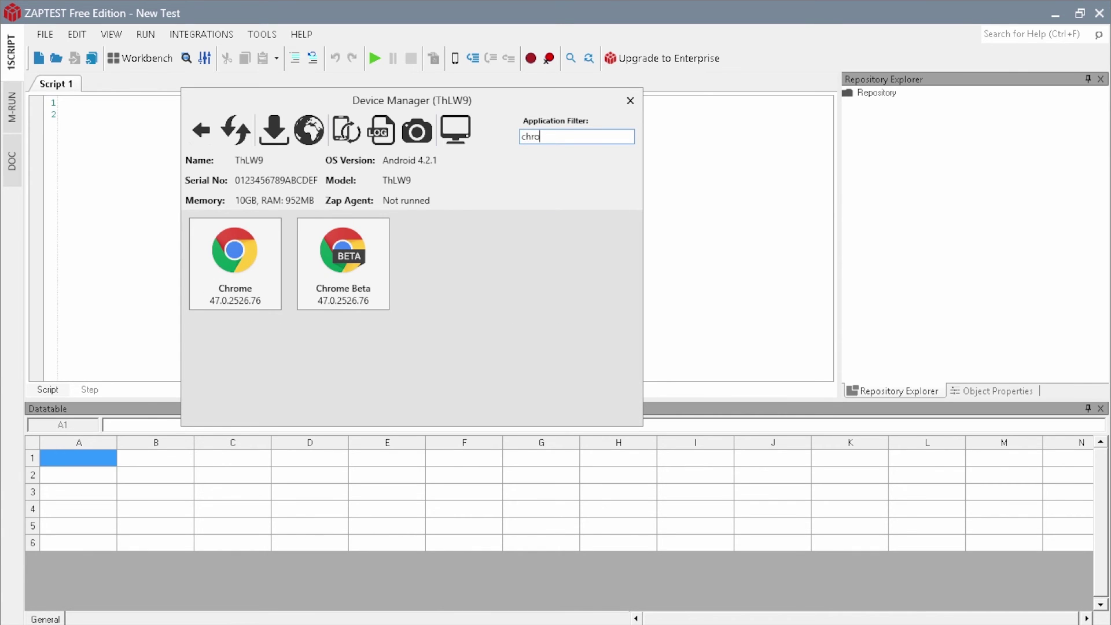
double_click(269, 242)
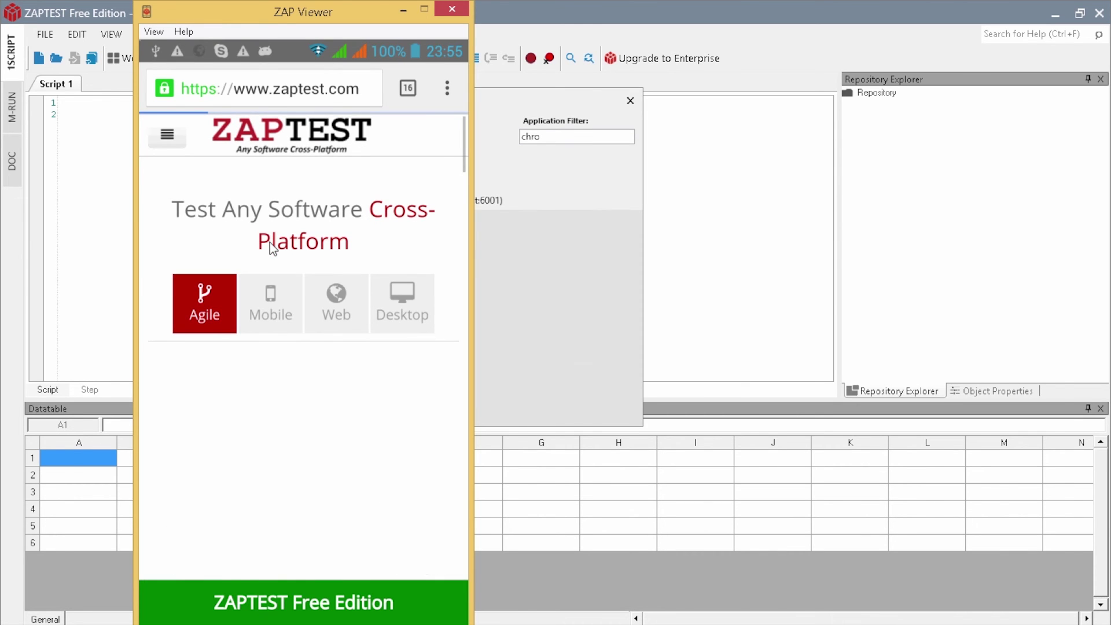
key(alt+F4)
Open the iPhone 6 Plus in the Device Manager and view its ZAP Browser installation and device restart dialogs, dismissing both
double_click(283, 262)
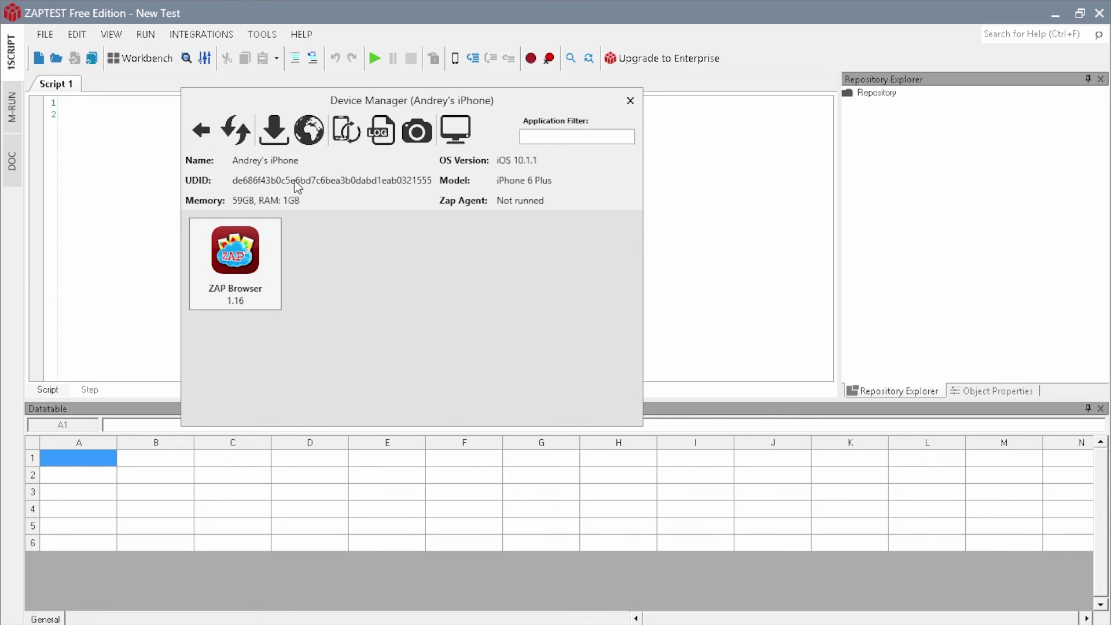
click(308, 132)
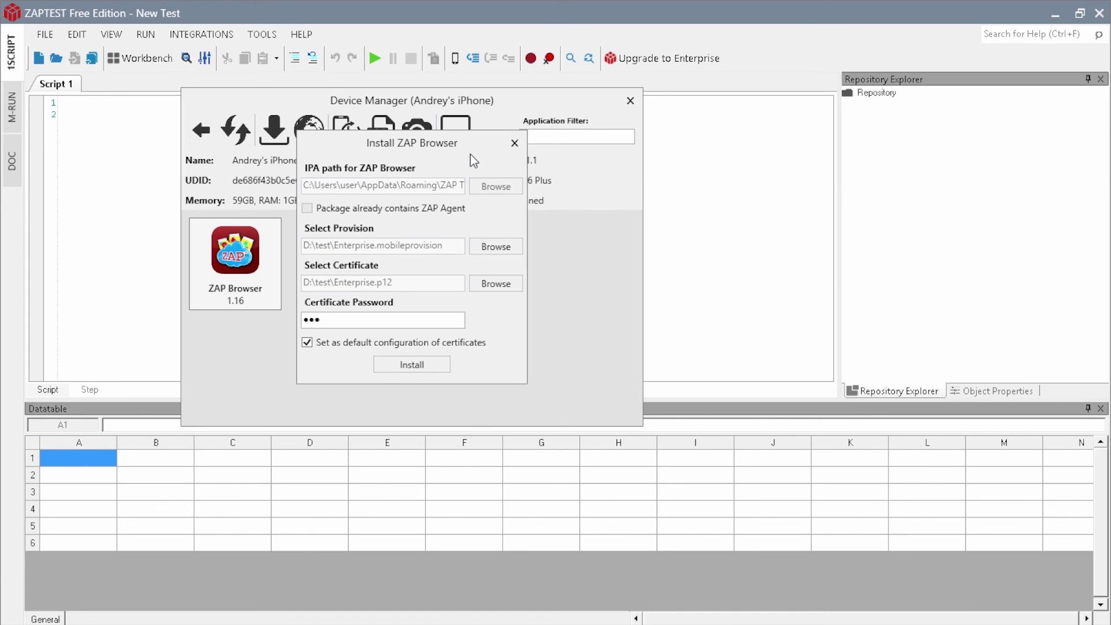
click(514, 144)
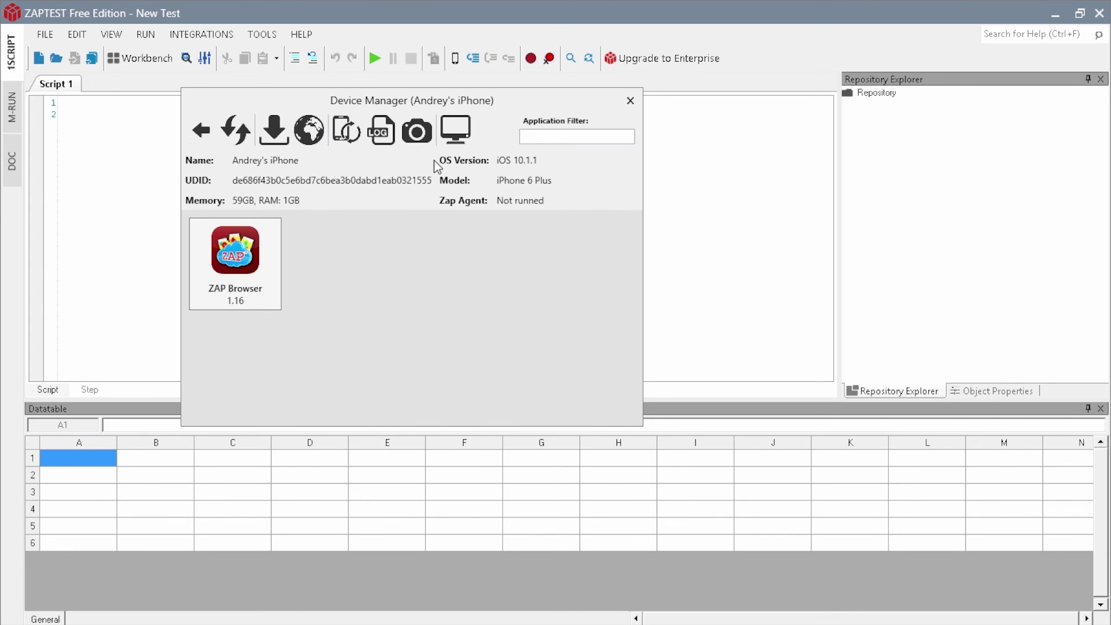
click(355, 144)
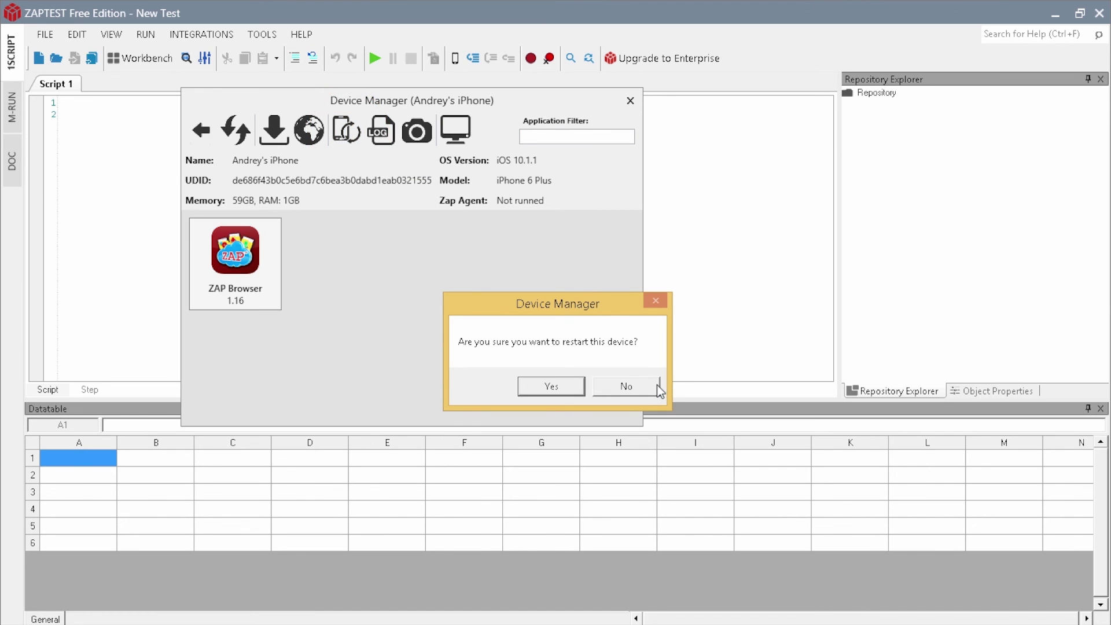
click(626, 386)
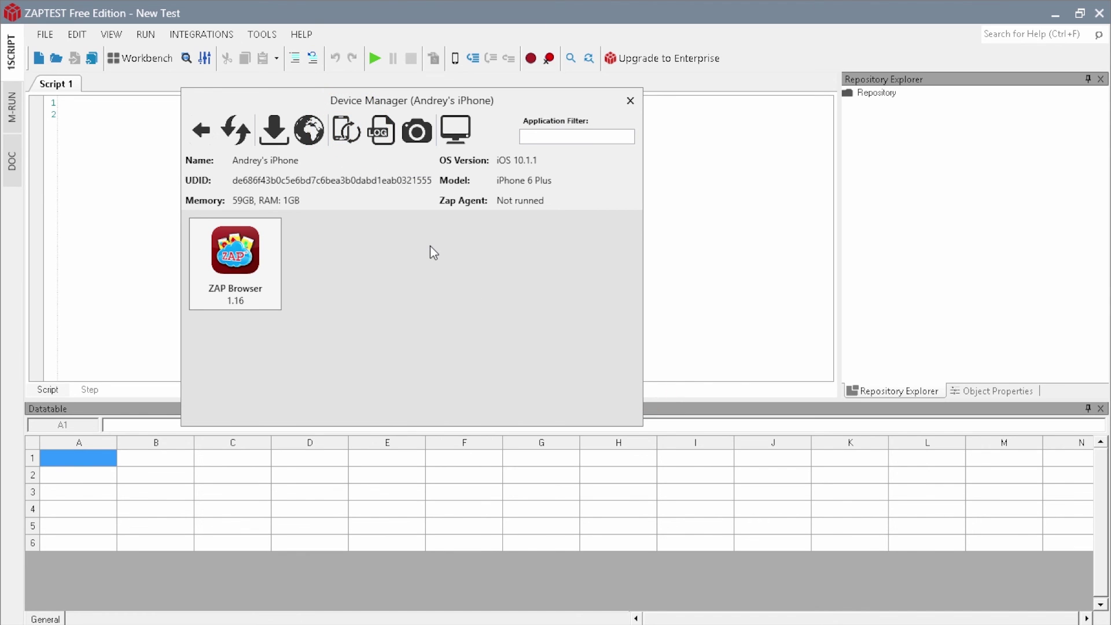
View the iPhone's crash logs and console logs, and capture its current screen in the Device Screenshot Viewer
click(387, 143)
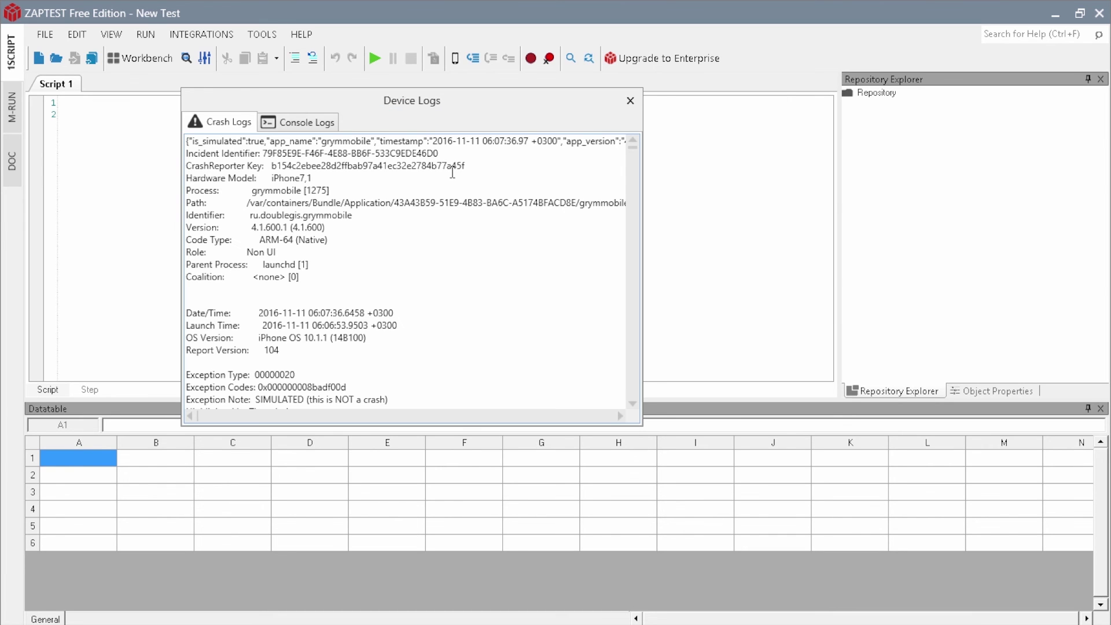
click(325, 128)
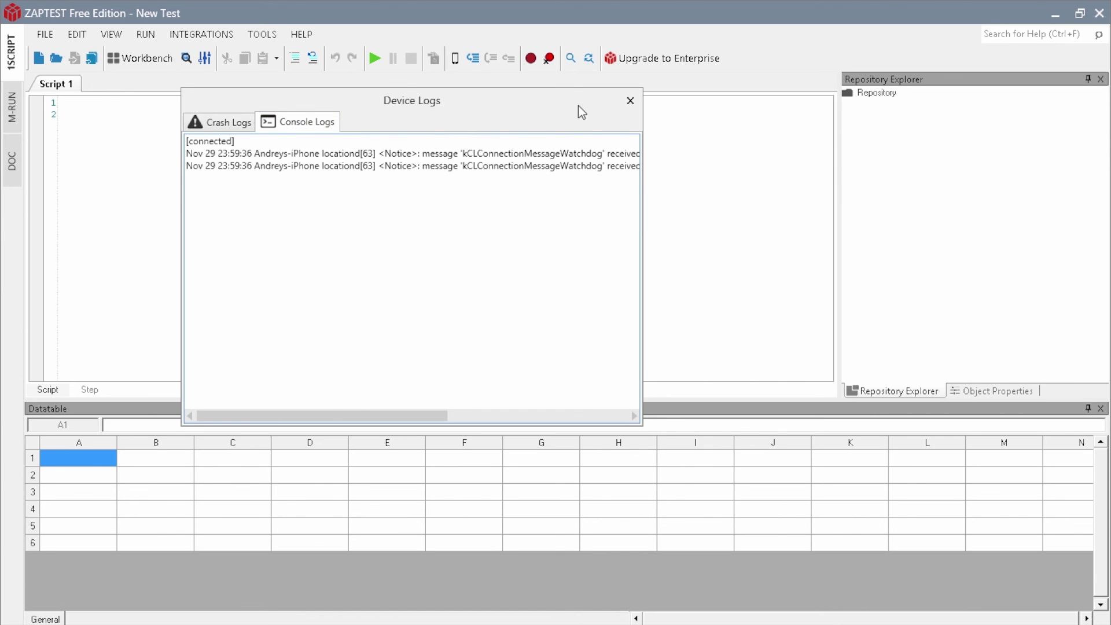
click(630, 102)
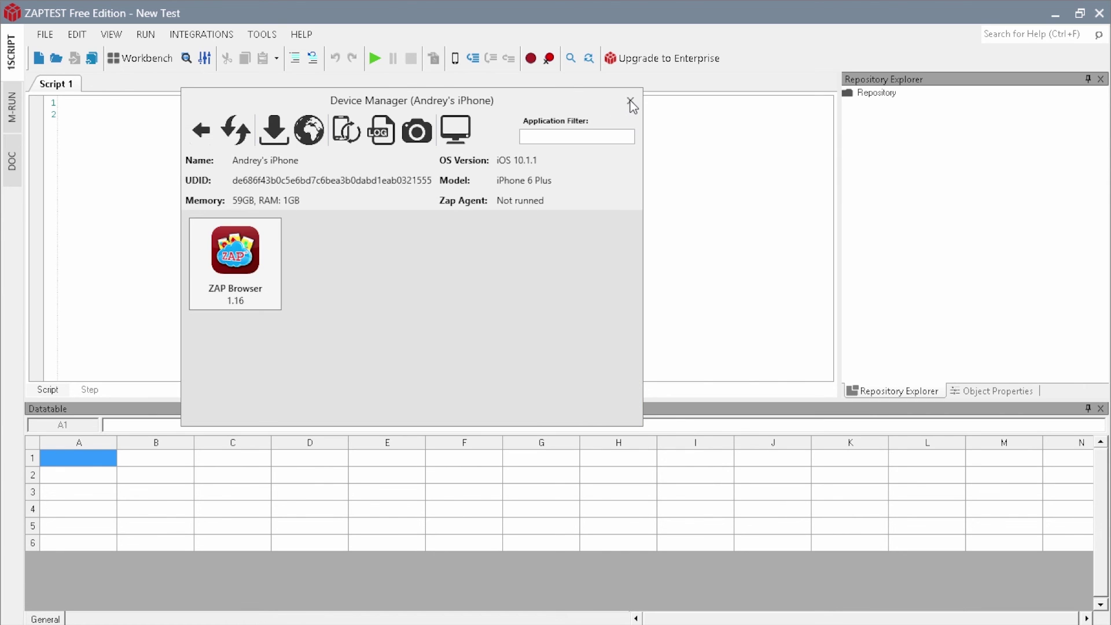
click(411, 144)
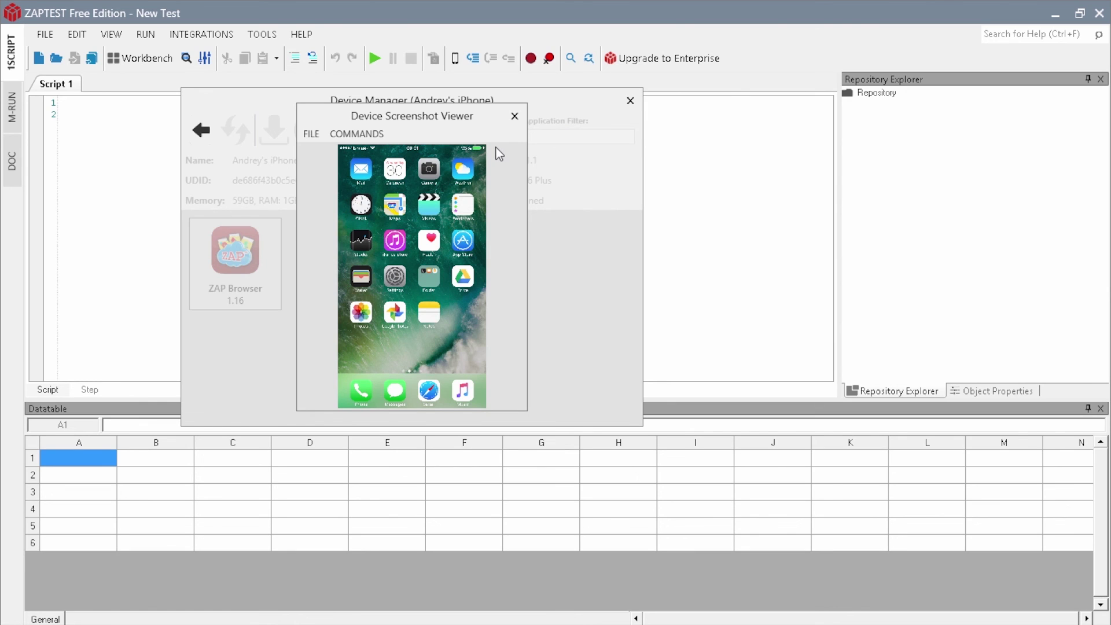
click(515, 116)
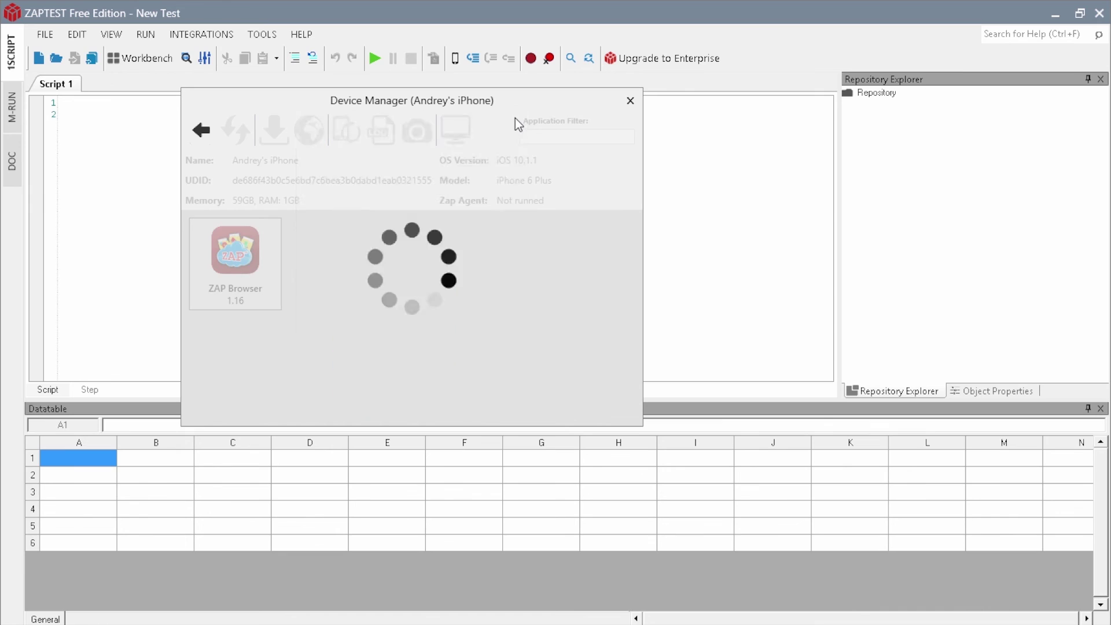